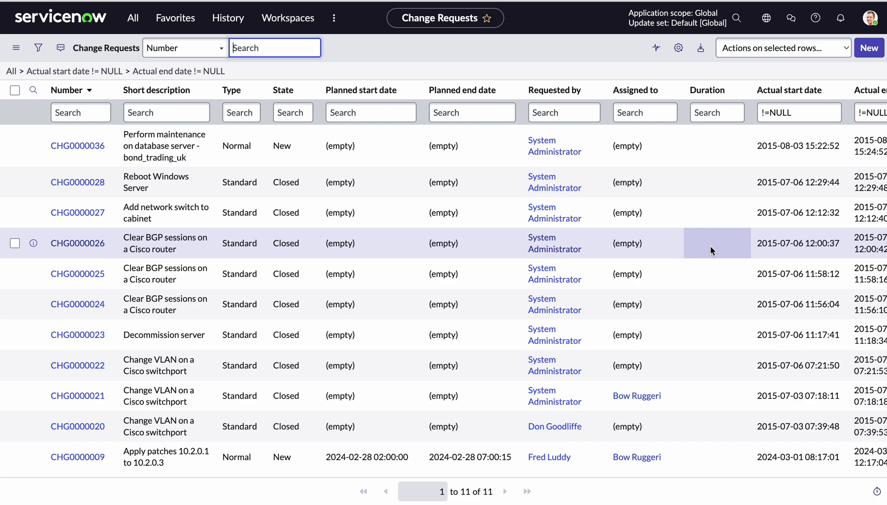
# Step: Open the Change Request table definition from the Short description column's Configure > Table option
pyautogui.hscroll(2, 729, 234)
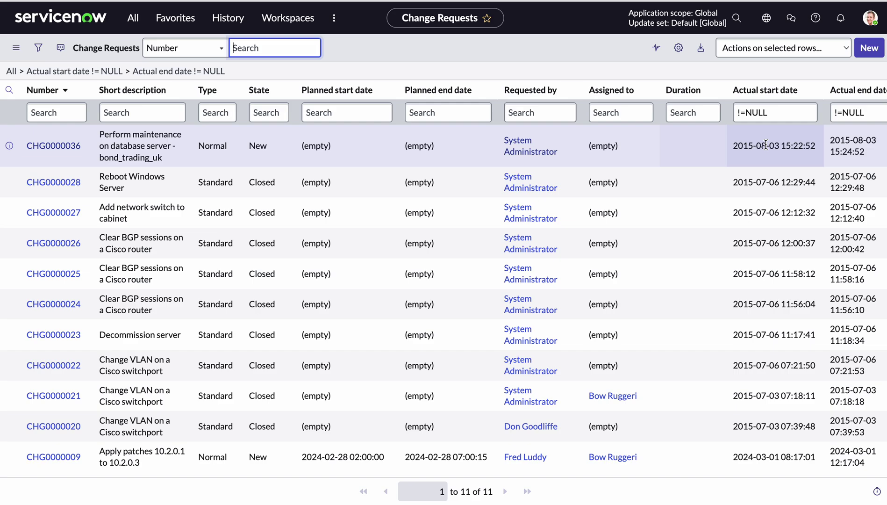
pyautogui.moveTo(766, 144)
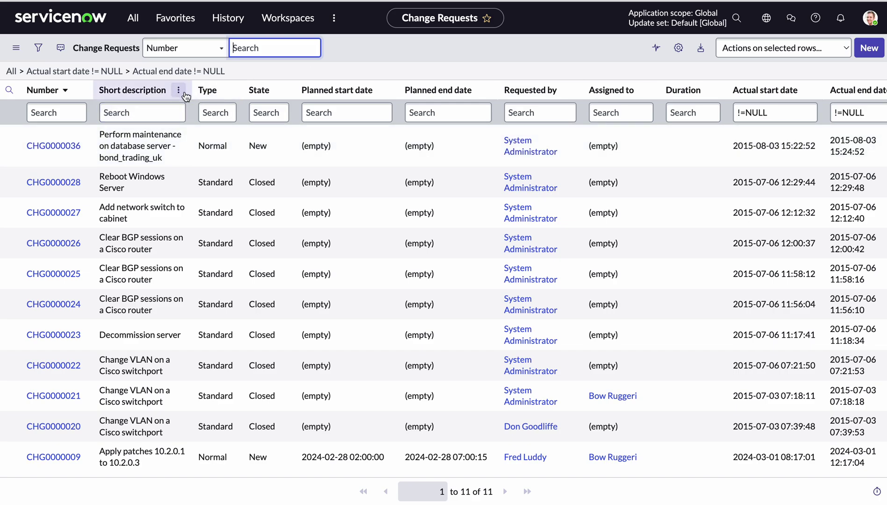
pyautogui.click(178, 89)
pyautogui.moveTo(227, 218)
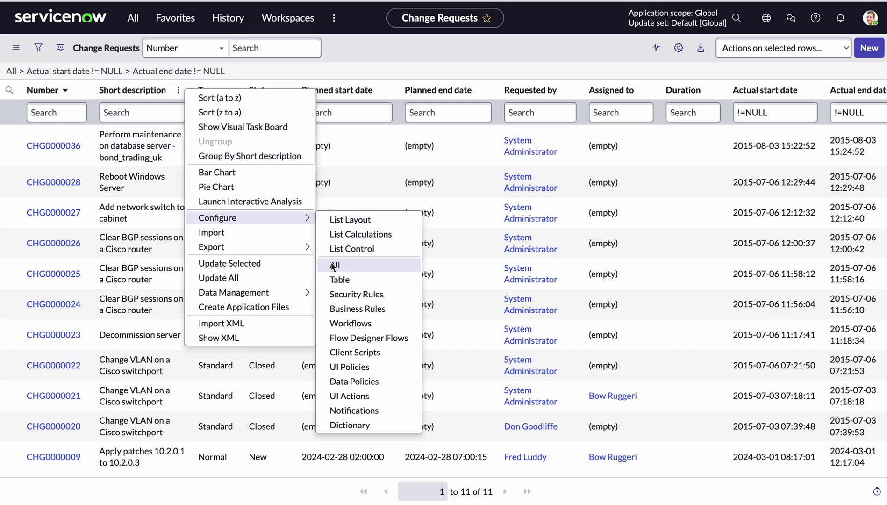
pyautogui.click(336, 278)
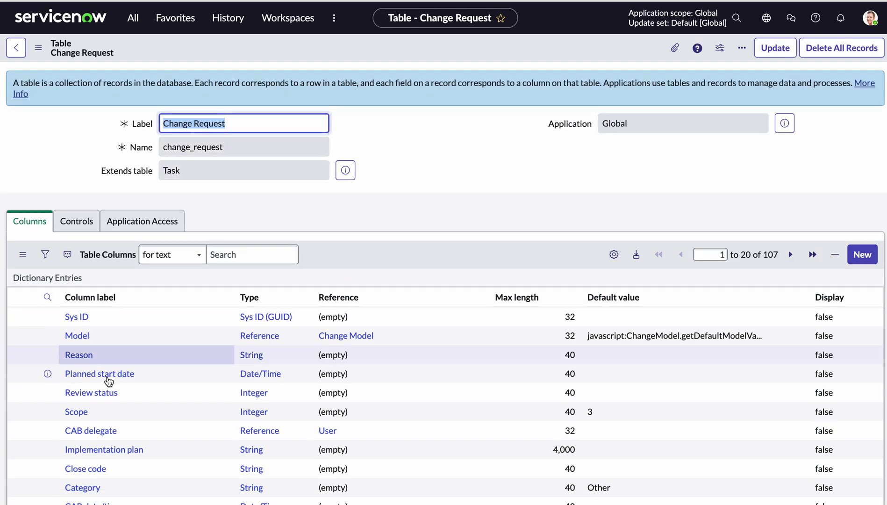
# Step: Filter the columns by label 'duration' and open the Duration field's dictionary entry
pyautogui.scroll(-3, 75, 211)
pyautogui.click(47, 133)
pyautogui.click(85, 156)
pyautogui.write('duration')
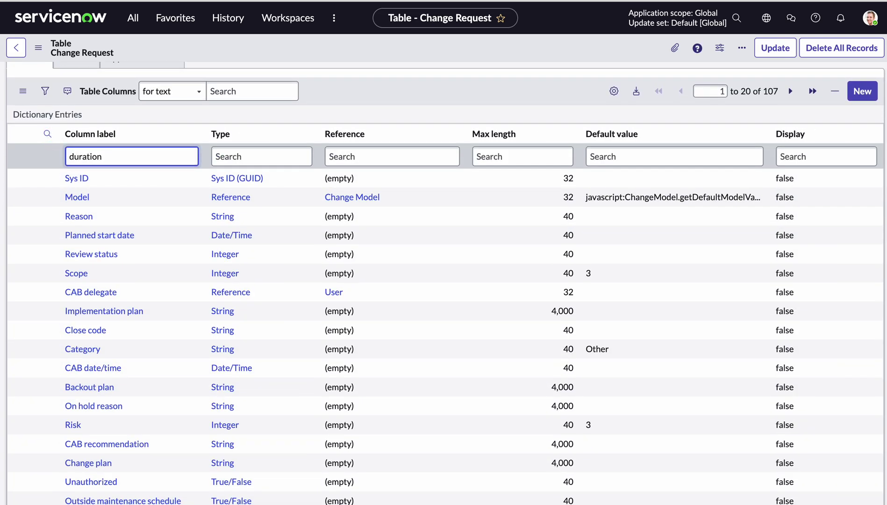
pyautogui.press('Return')
pyautogui.click(93, 180)
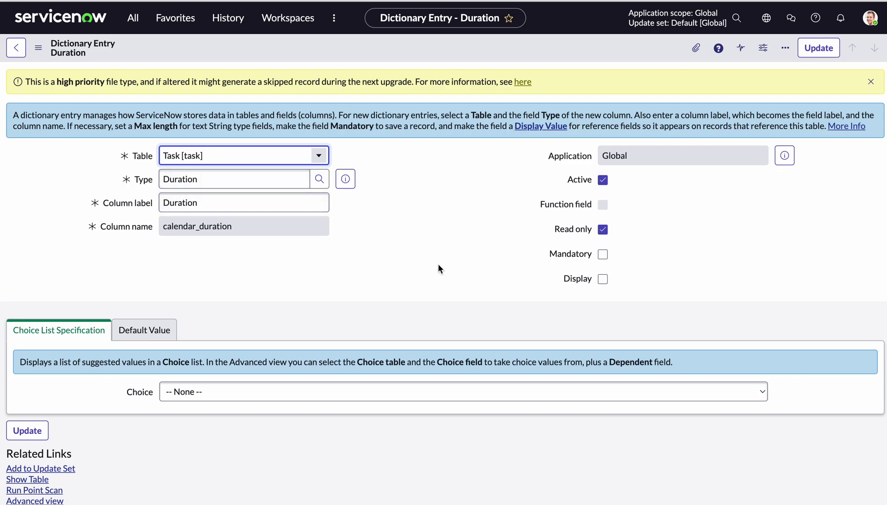
pyautogui.scroll(-3, 439, 265)
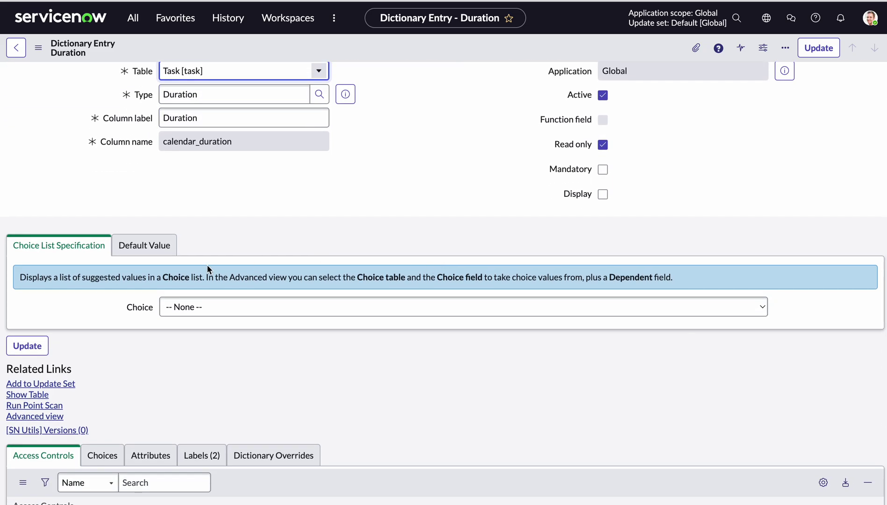
pyautogui.scroll(-3, 306, 221)
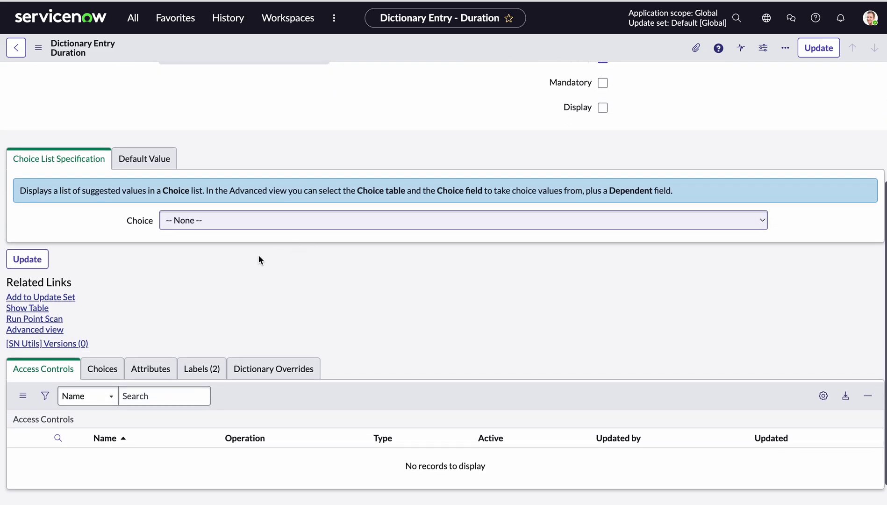
# Step: Switch Duration to Advanced view and tick Calculated on the Calculated Value tab to reveal the script
pyautogui.click(58, 331)
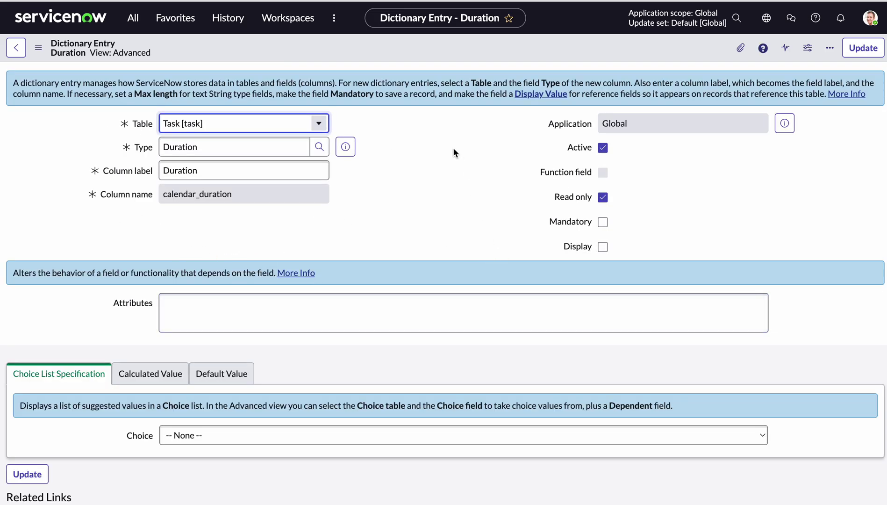
pyautogui.scroll(-2, 452, 147)
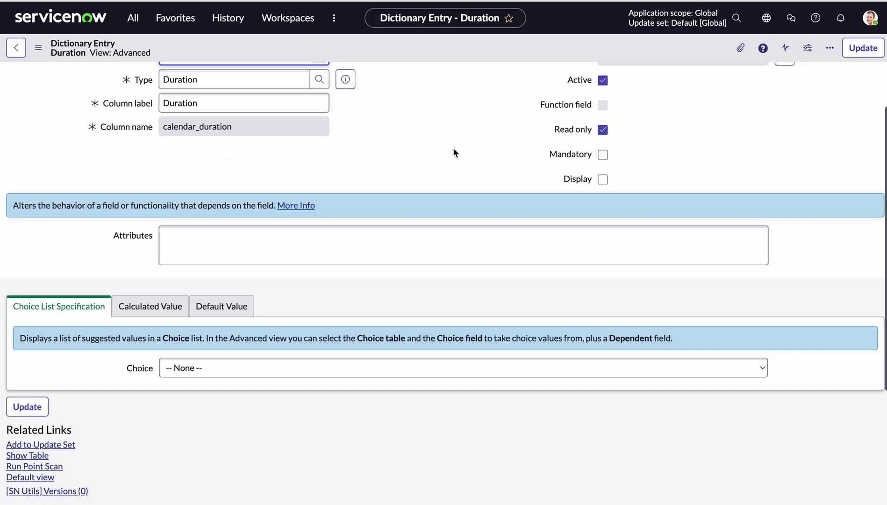
pyautogui.click(152, 307)
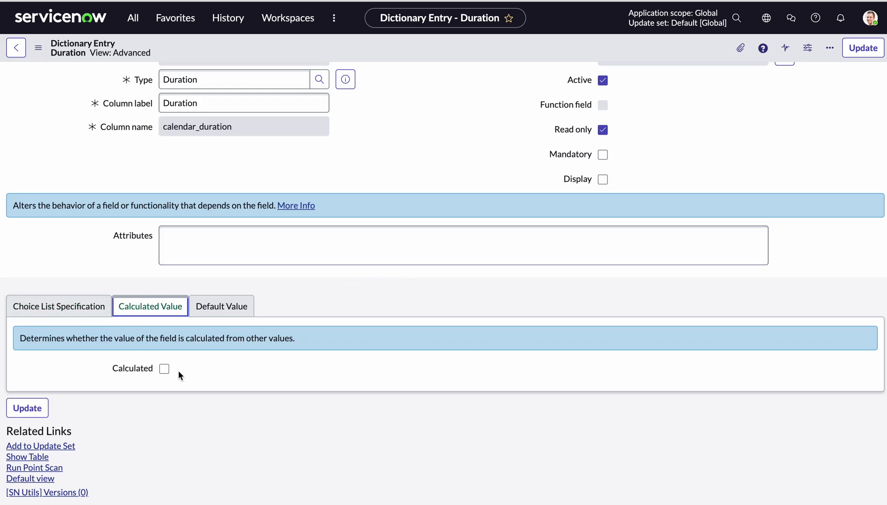
pyautogui.click(161, 369)
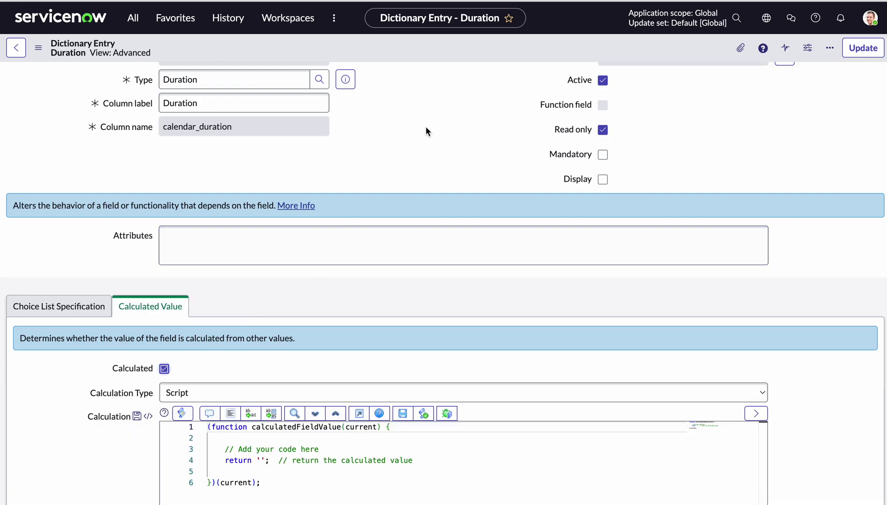
pyautogui.scroll(-3, 425, 126)
pyautogui.click(422, 362)
pyautogui.scroll(-2, 423, 364)
pyautogui.scroll(2, 423, 364)
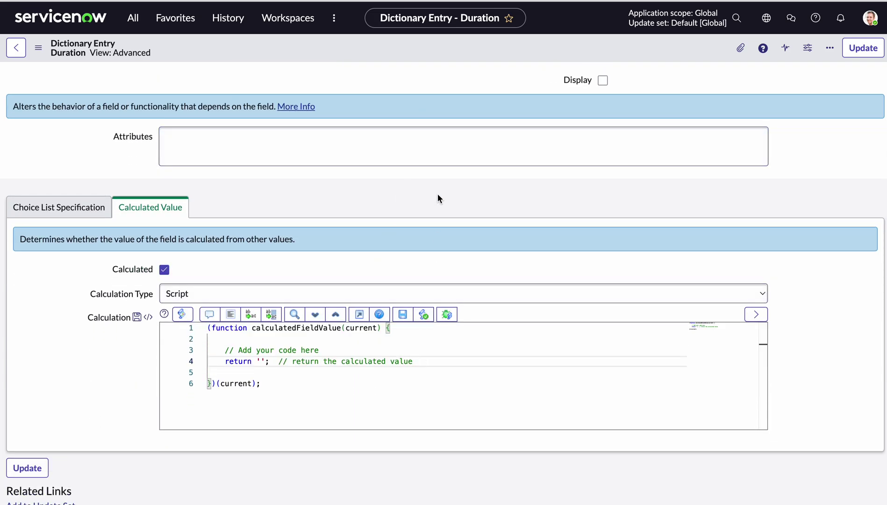
pyautogui.scroll(3, 439, 220)
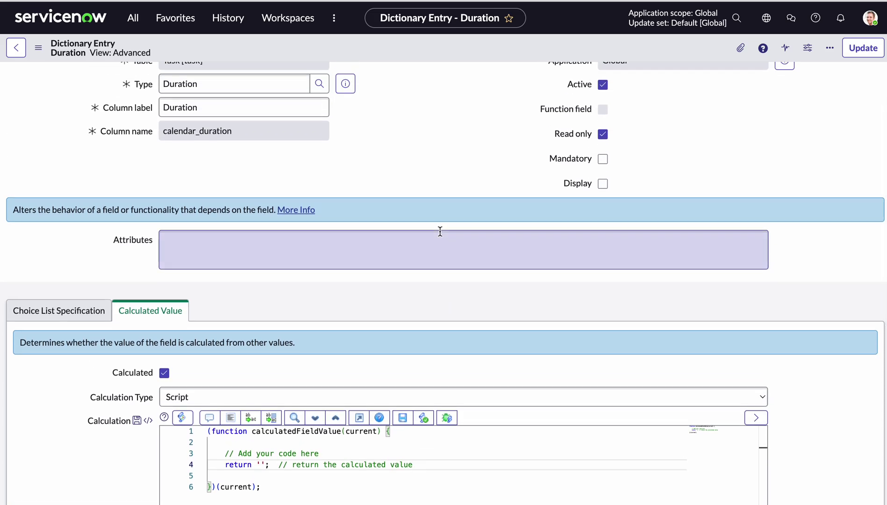
pyautogui.scroll(2, 439, 231)
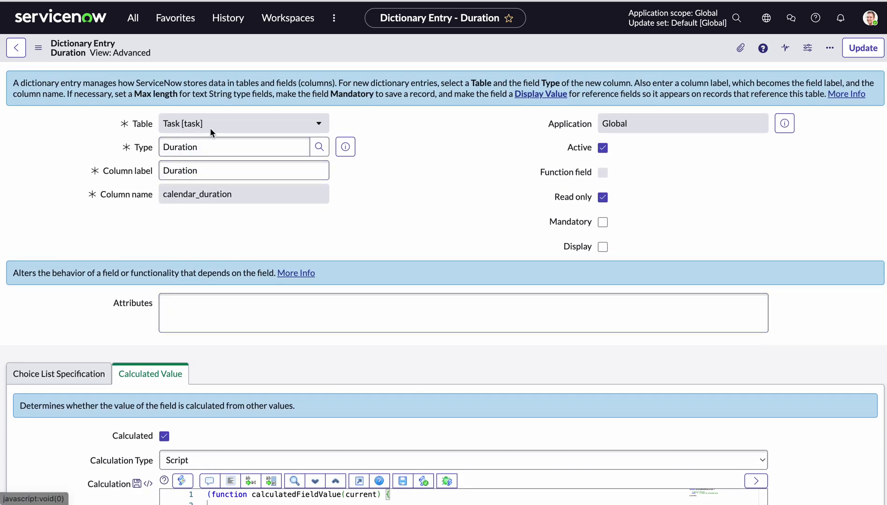
pyautogui.scroll(-4, 455, 224)
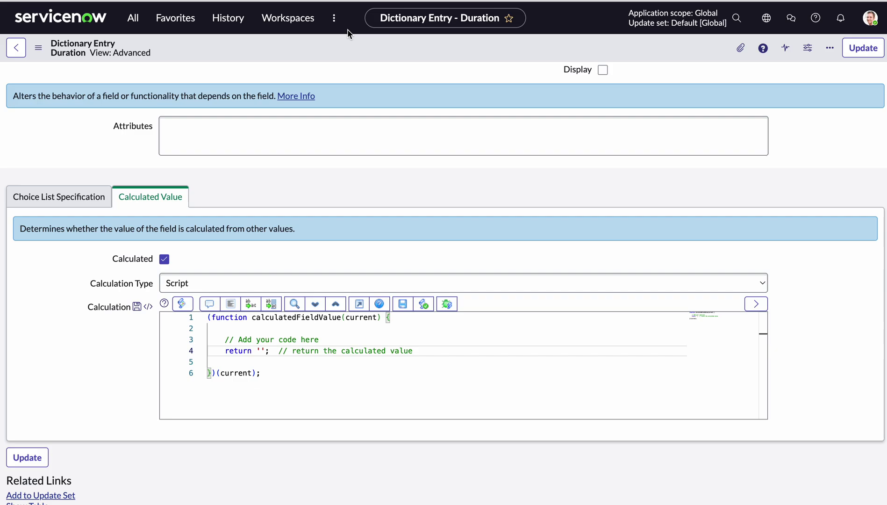
# Step: Save the Duration entry and show its empty Dictionary Overrides related list
pyautogui.rightClick(343, 43)
pyautogui.click(358, 51)
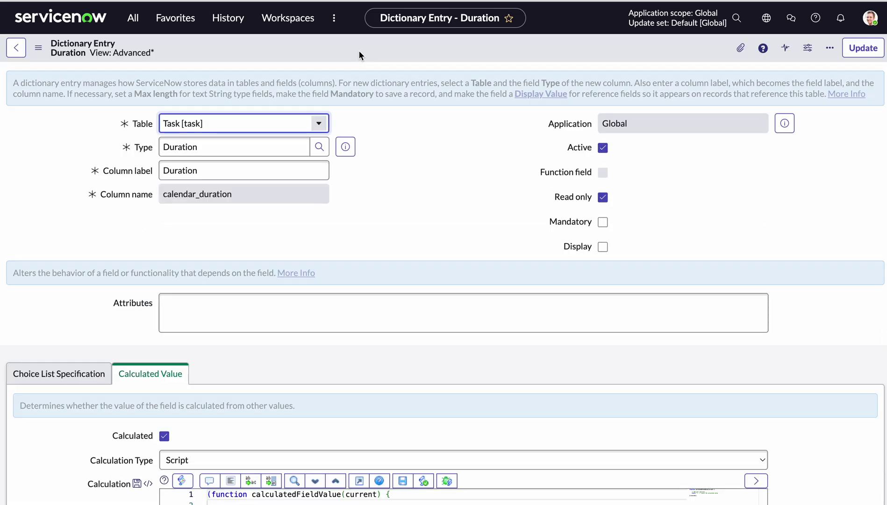
pyautogui.scroll(-8, 191, 277)
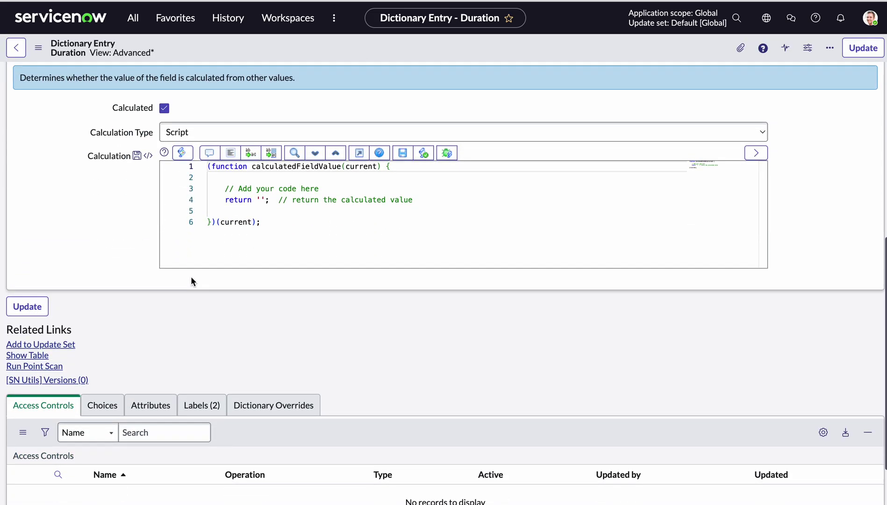
pyautogui.scroll(-1, 148, 346)
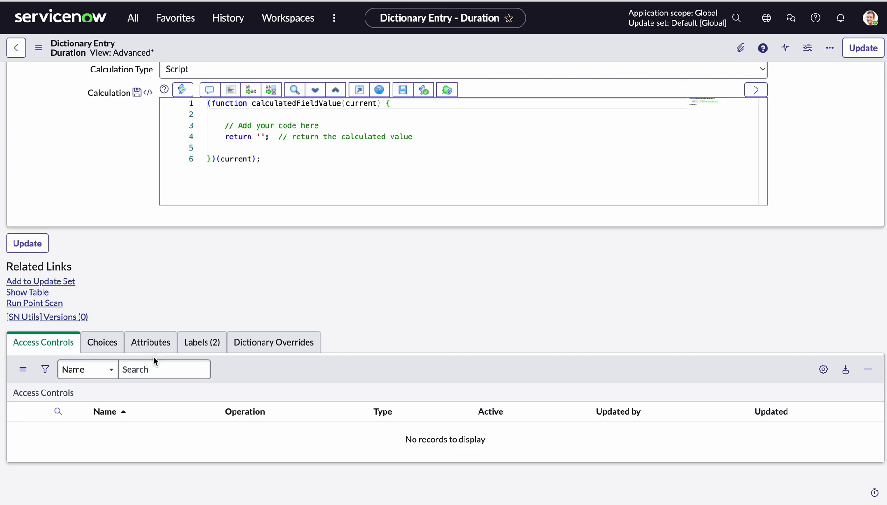
pyautogui.click(276, 341)
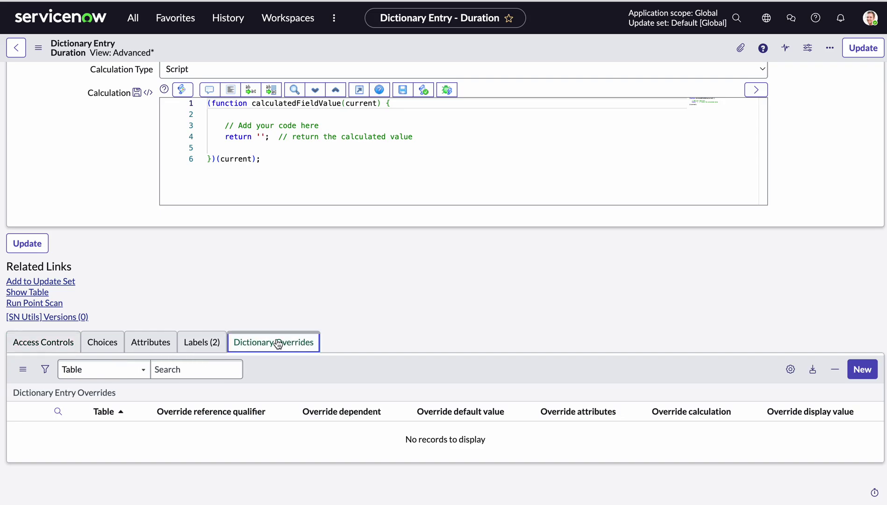
# Step: Submit a Change Request override calculating gs.dateDiff(current.work_start,current.work_end,false)
pyautogui.click(863, 370)
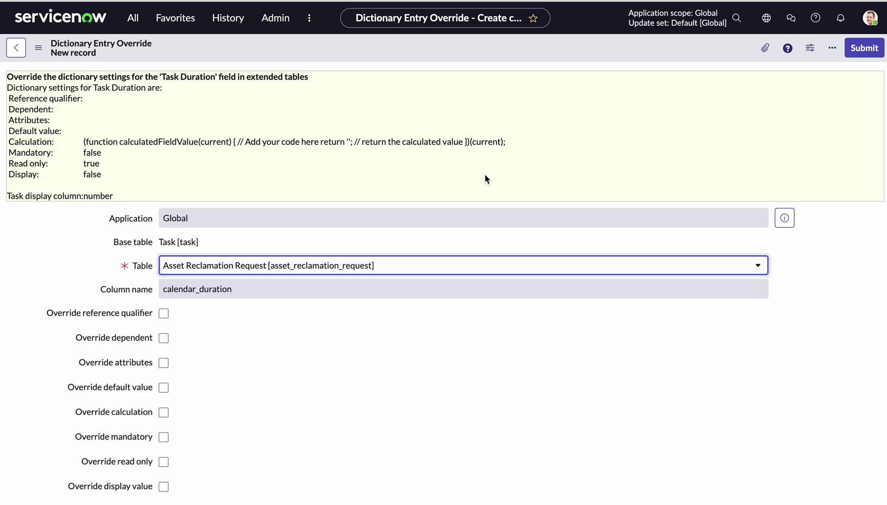
pyautogui.click(318, 265)
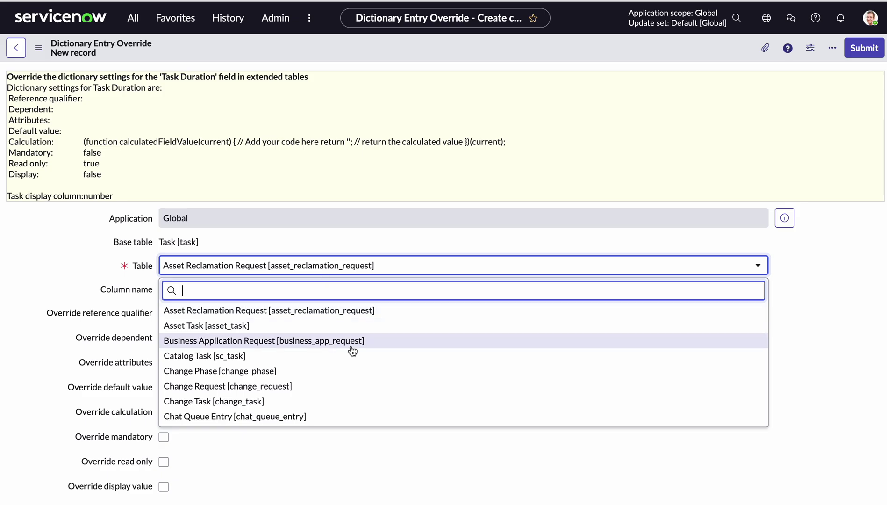
pyautogui.scroll(-1, 351, 351)
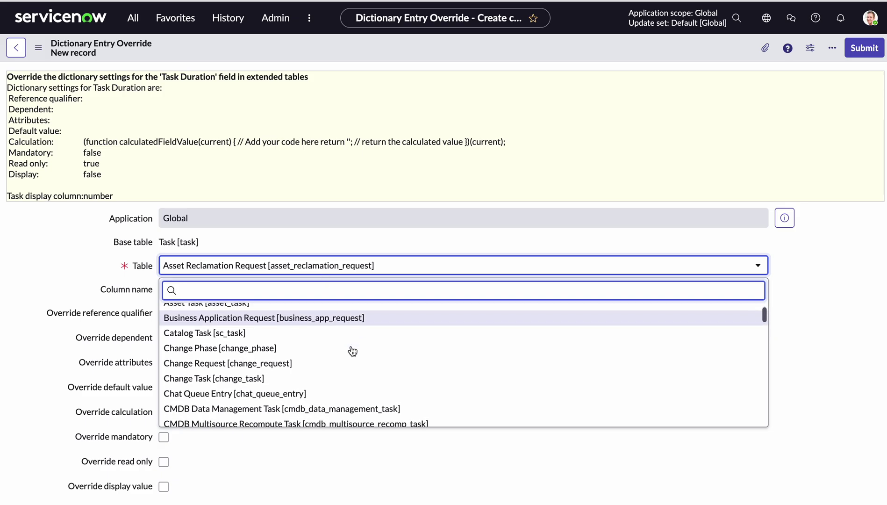
pyautogui.click(289, 360)
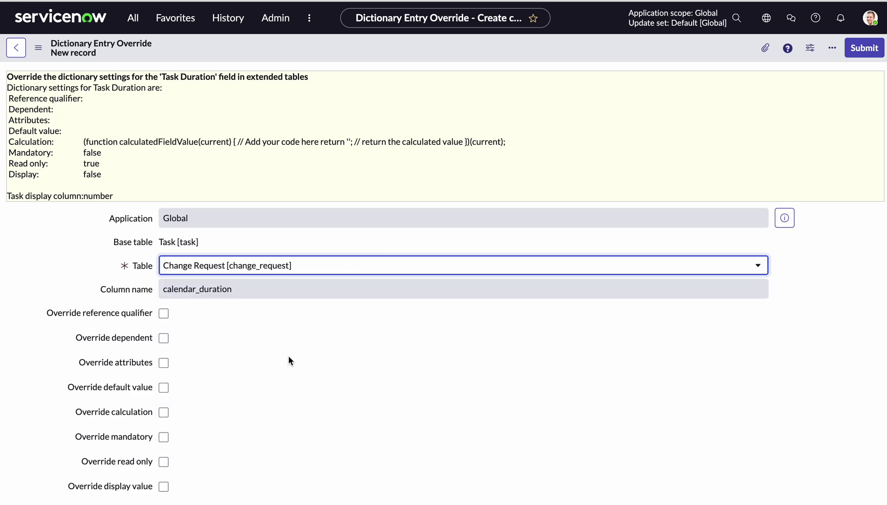
pyautogui.scroll(-1, 288, 355)
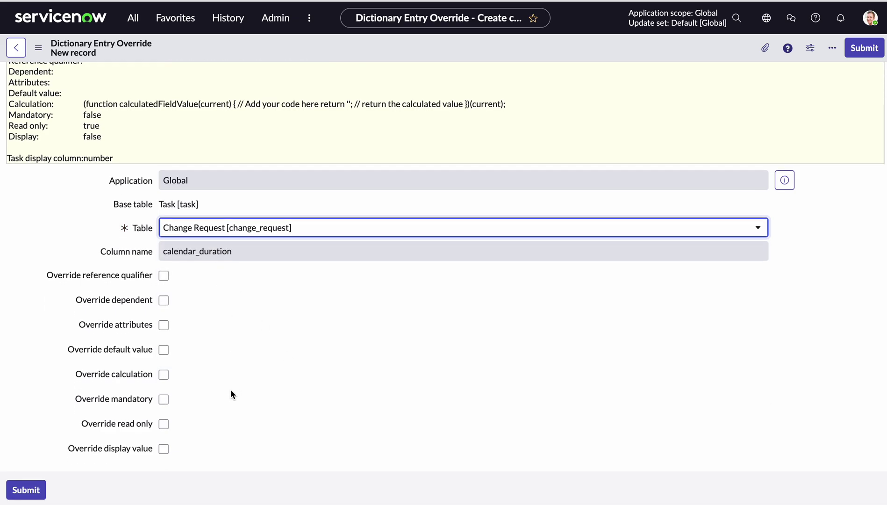
pyautogui.click(164, 374)
pyautogui.scroll(-2, 274, 339)
pyautogui.click(229, 400)
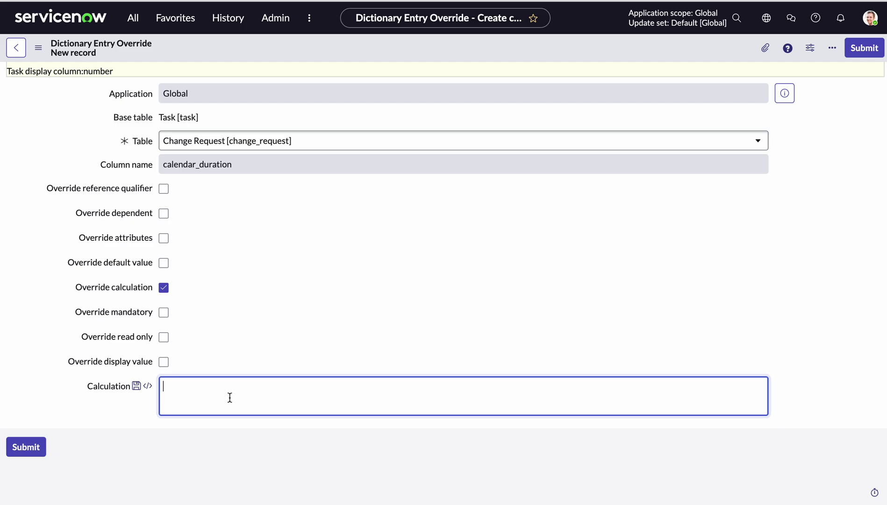
pyautogui.write('gs.dateDiff(current.work_start,current.work_end,false);')
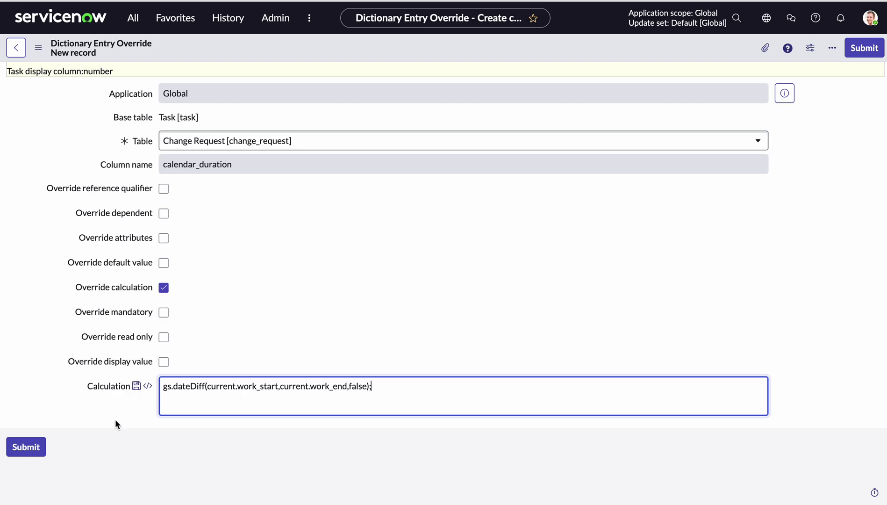
pyautogui.click(33, 449)
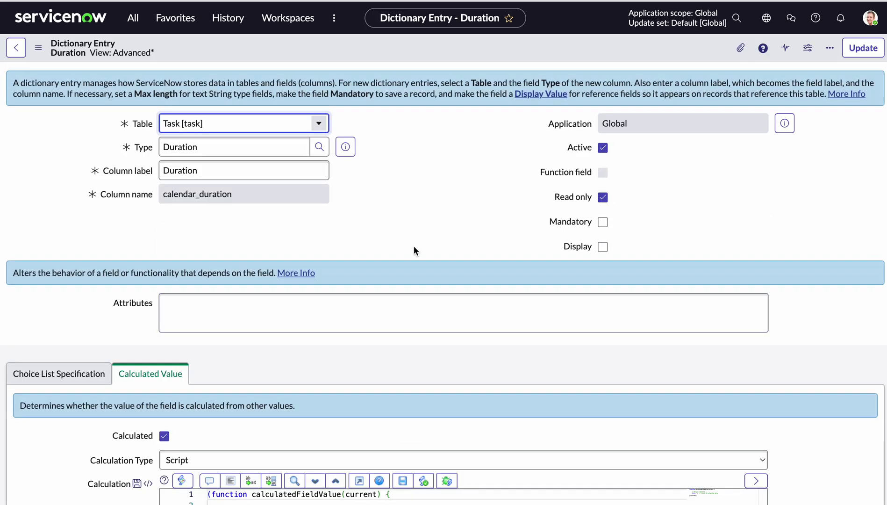
# Step: Duplicate the browser tab holding the Duration dictionary entry
pyautogui.scroll(-5, 413, 246)
pyautogui.scroll(-4, 274, 368)
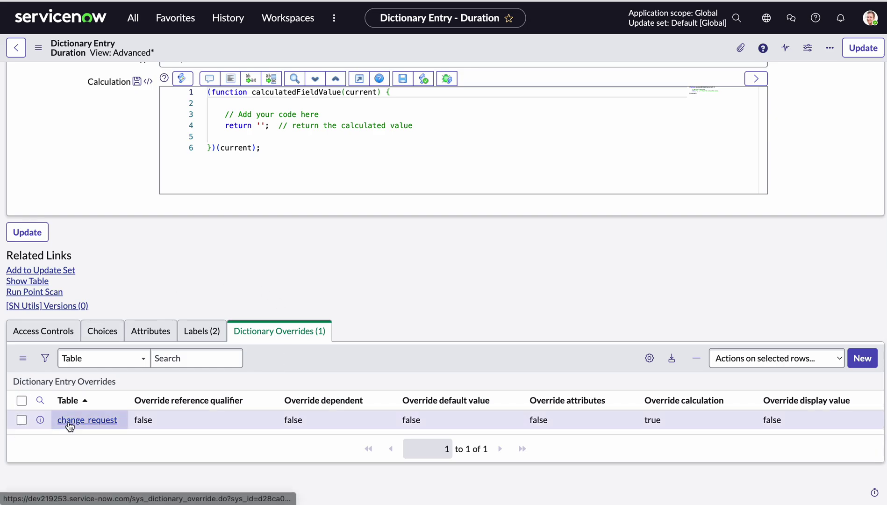
pyautogui.scroll(8, 351, 279)
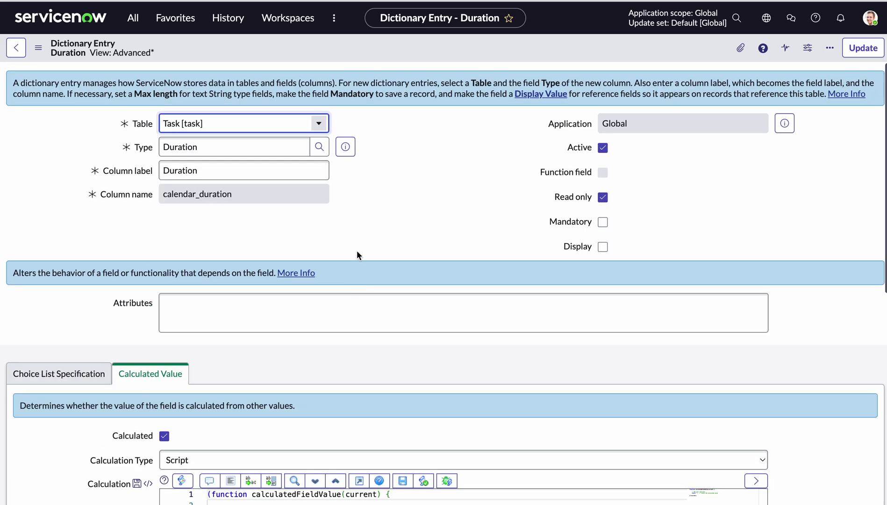
pyautogui.rightClick(395, 45)
pyautogui.click(379, 42)
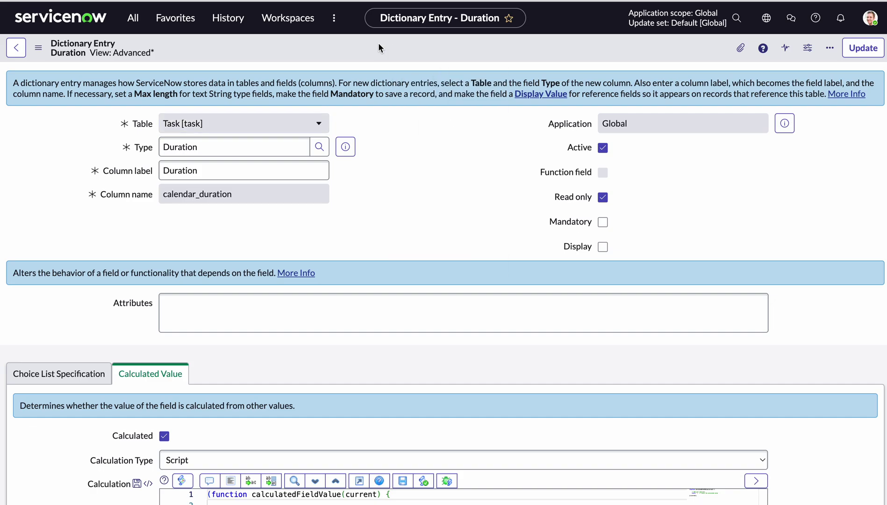
pyautogui.rightClick(106, 3)
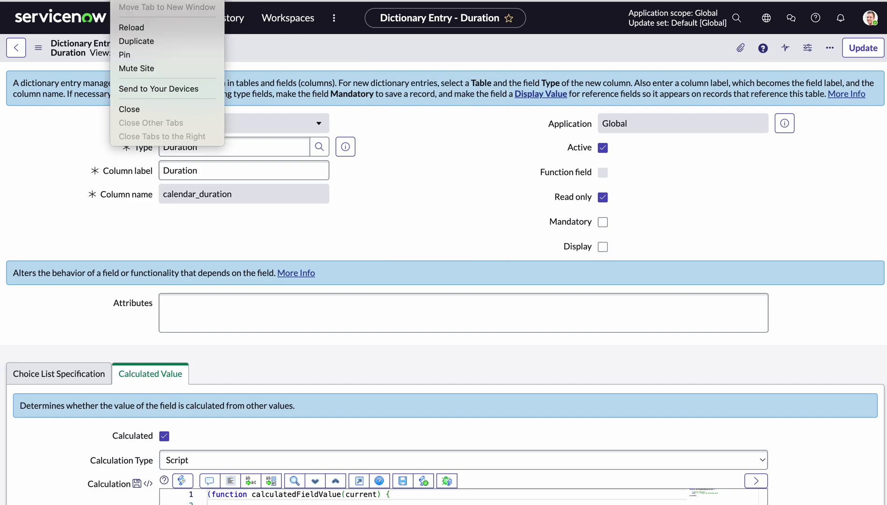
pyautogui.click(133, 39)
# Step: Filter the navigator for 'change' and open Change > All
pyautogui.click(135, 22)
pyautogui.write('ch')
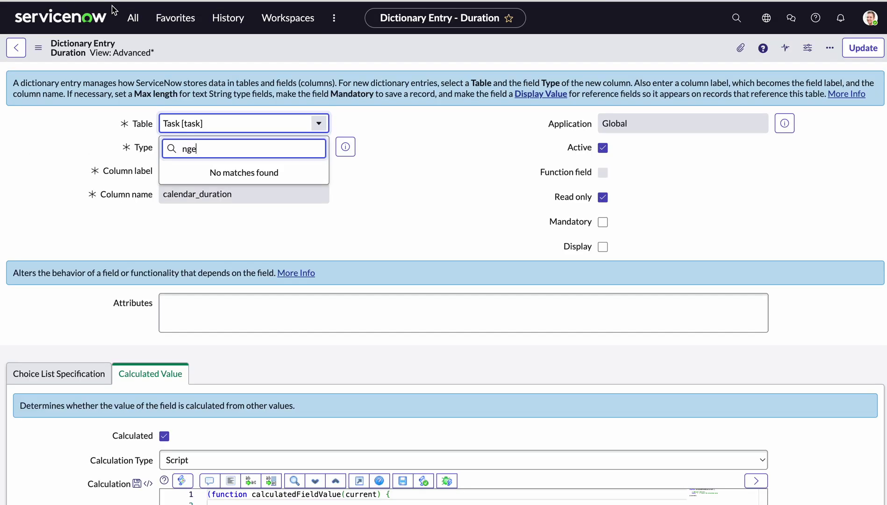
pyautogui.click(133, 18)
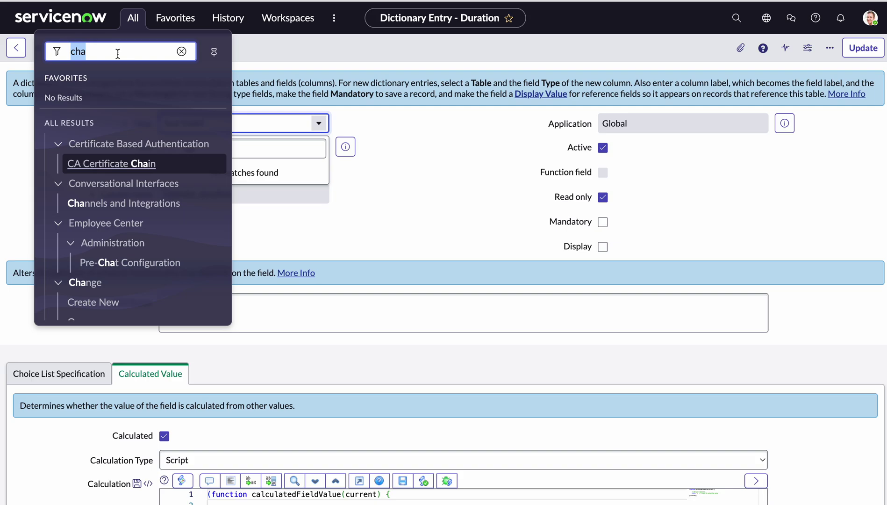
pyautogui.write('change')
pyautogui.hotkey('ctrl', 'a')
pyautogui.press('BackSpace')
pyautogui.write('xa')
pyautogui.press('BackSpace')
pyautogui.press('BackSpace')
pyautogui.write('change')
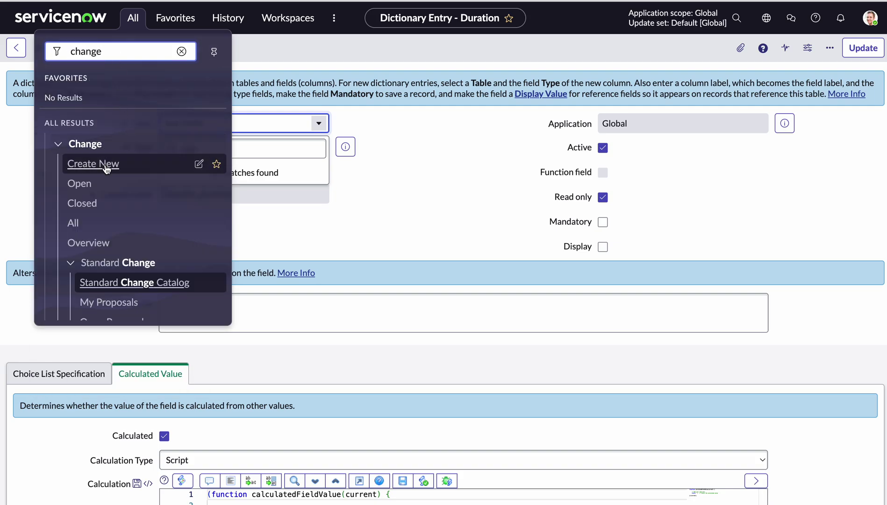
pyautogui.click(74, 222)
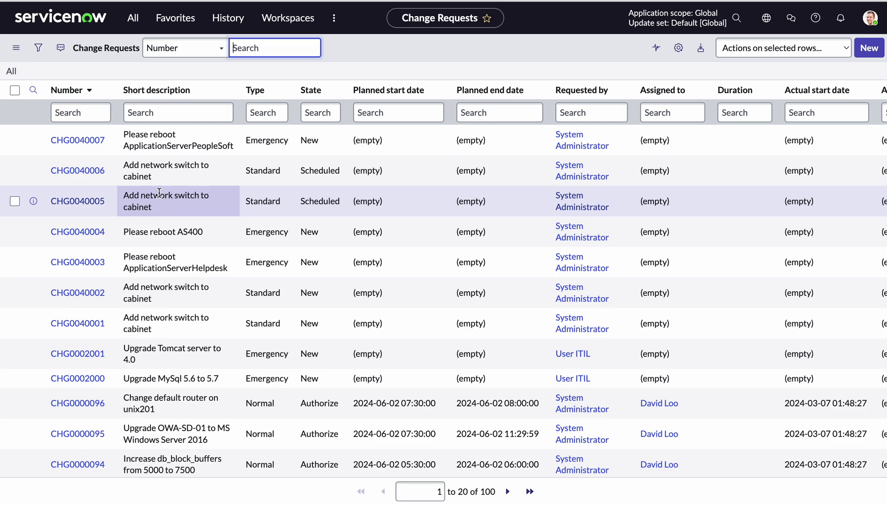
# Step: Filter out Change Requests with an empty Actual start or Actual end date
pyautogui.hscroll(3, 584, 113)
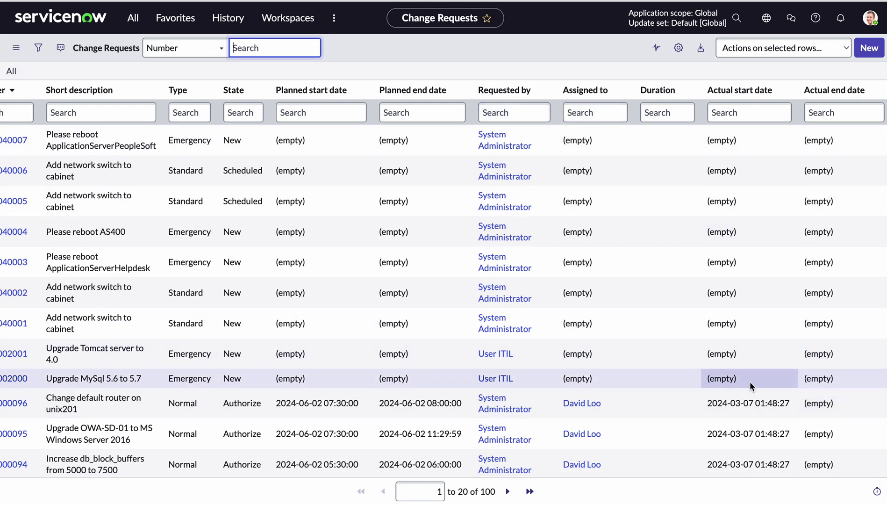
pyautogui.rightClick(752, 369)
pyautogui.click(786, 225)
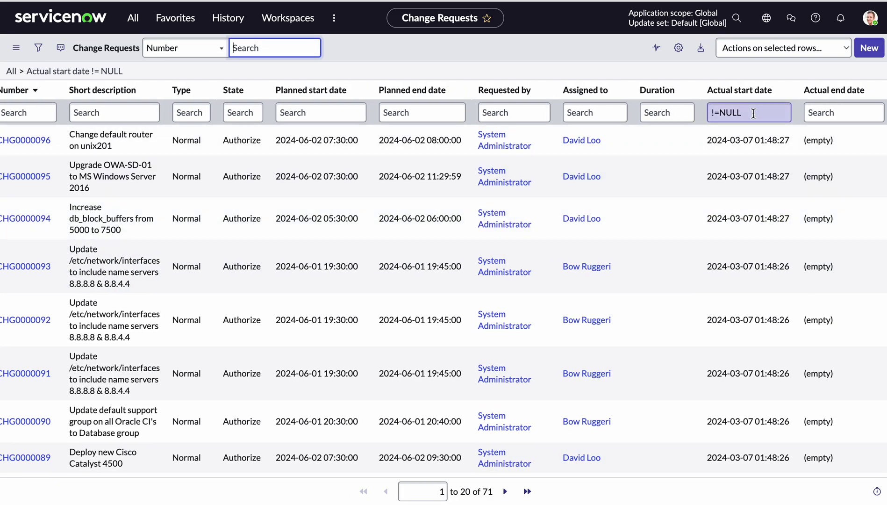
pyautogui.rightClick(833, 139)
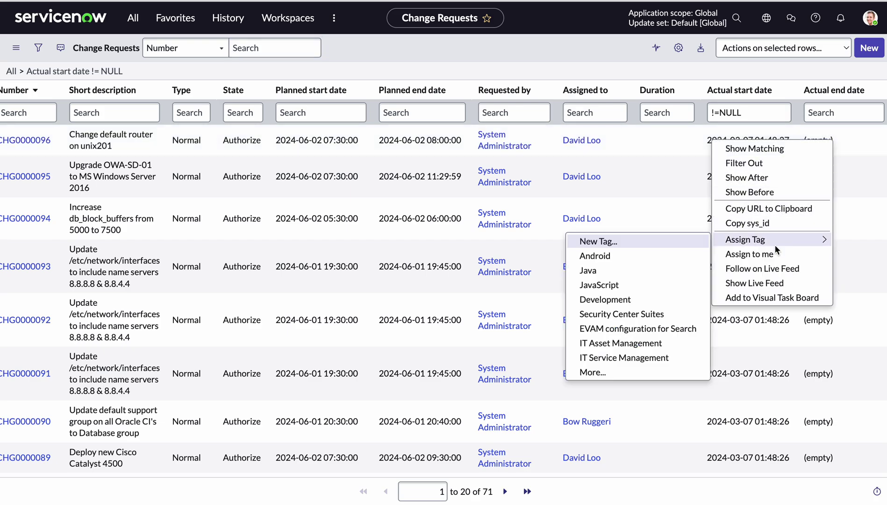
pyautogui.click(772, 163)
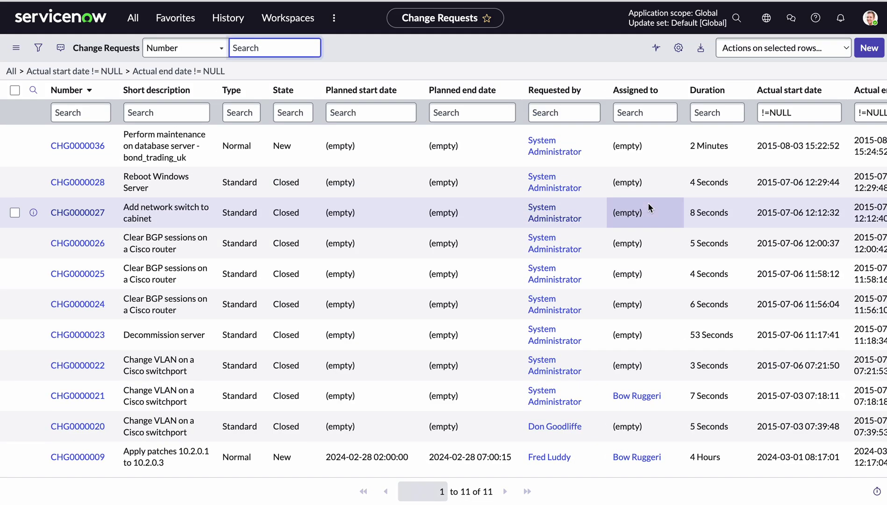
pyautogui.hscroll(2, 726, 154)
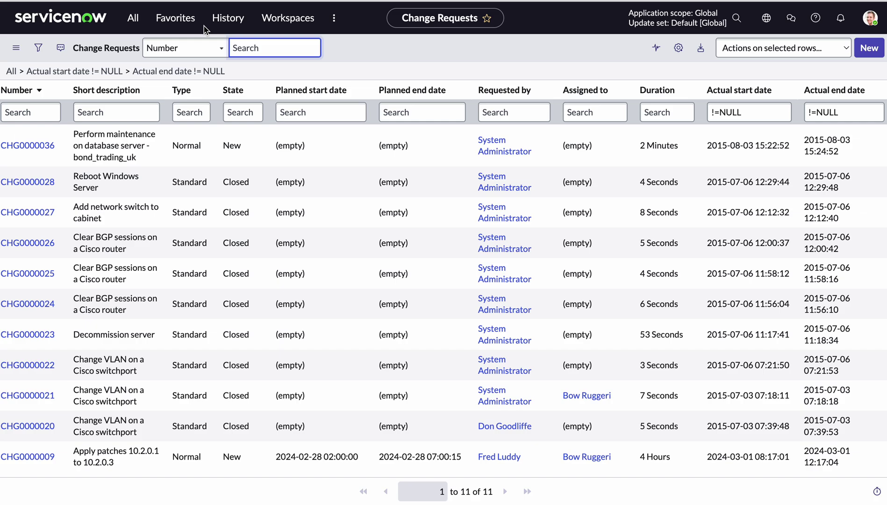
# Step: Open incident.list and add the Duration column to the Incidents list
pyautogui.click(135, 21)
pyautogui.write('incident.')
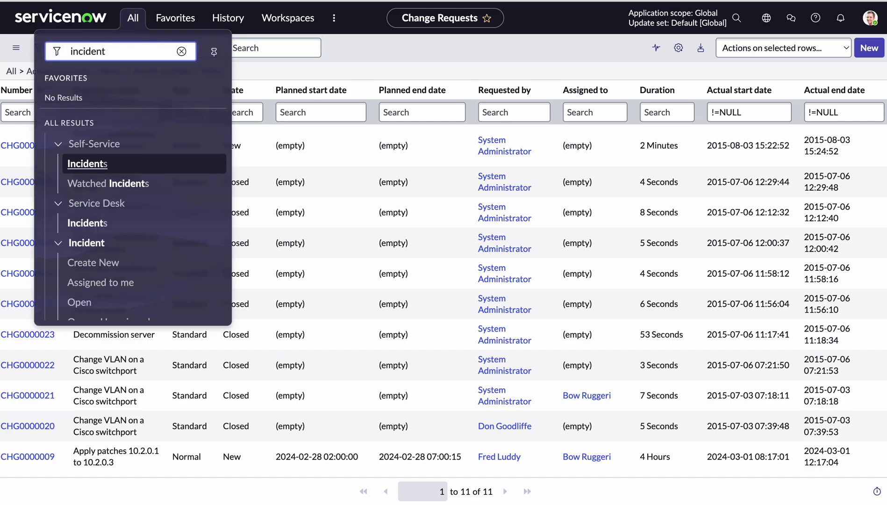
pyautogui.write('list')
pyautogui.press('Return')
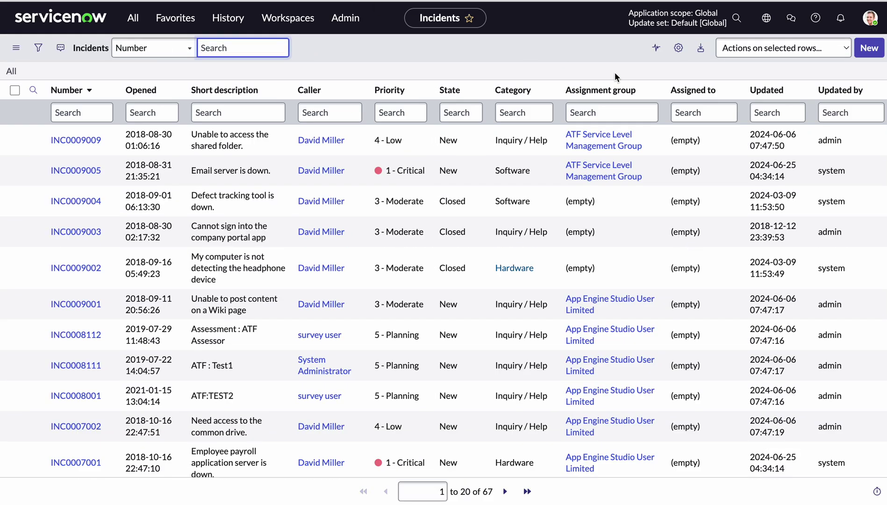
pyautogui.click(678, 48)
pyautogui.click(299, 178)
pyautogui.write('dur')
pyautogui.click(435, 182)
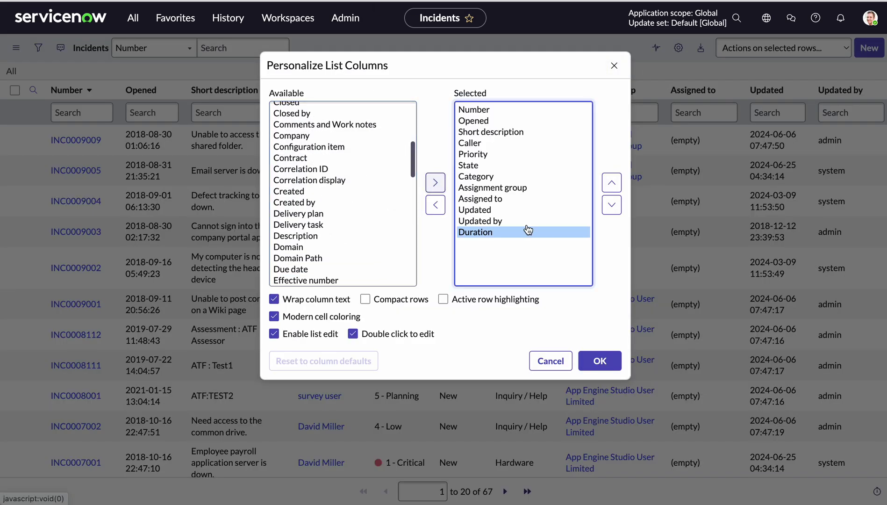
pyautogui.click(599, 360)
pyautogui.hscroll(2, 703, 204)
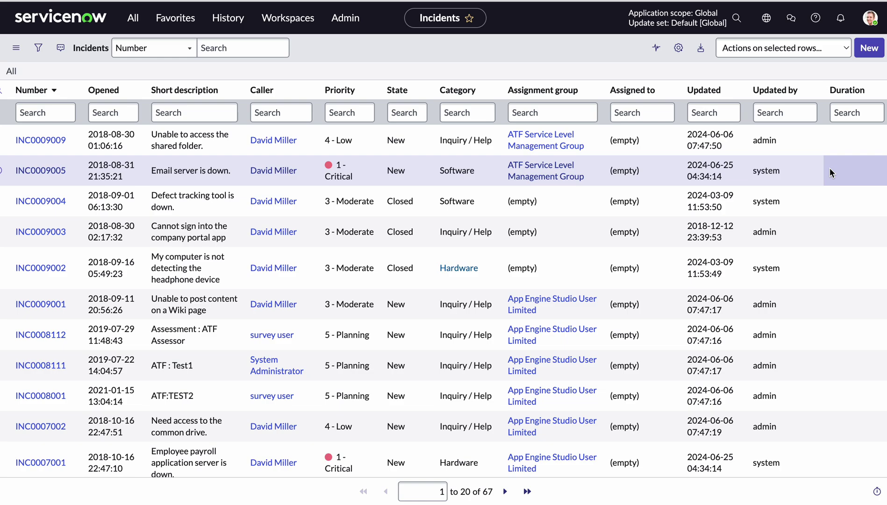
# Step: Add the Actual end and Actual start columns to the Incidents list
pyautogui.click(678, 48)
pyautogui.click(297, 166)
pyautogui.click(302, 133)
pyautogui.doubleClick(302, 134)
pyautogui.doubleClick(302, 134)
pyautogui.click(600, 361)
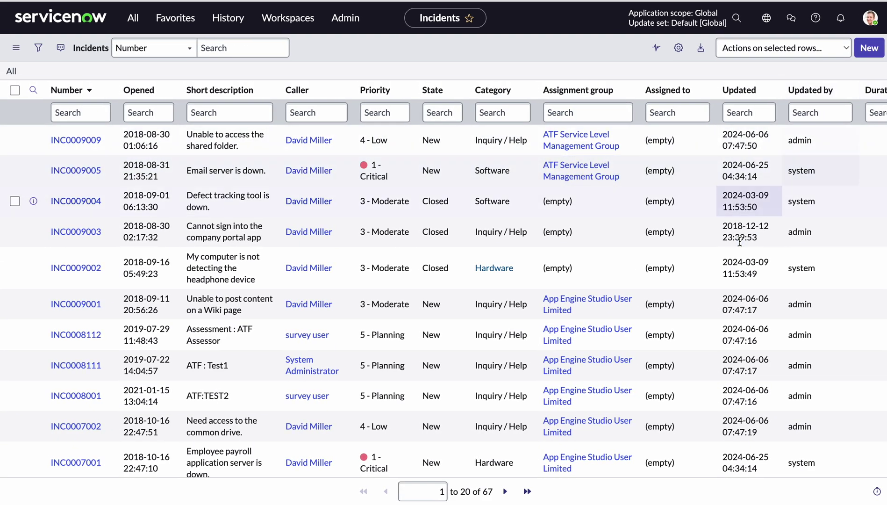
pyautogui.hscroll(5, 621, 168)
pyautogui.hscroll(-5, 636, 174)
# Step: Open the Incident table definition and filter its columns by label 'actual'
pyautogui.click(166, 90)
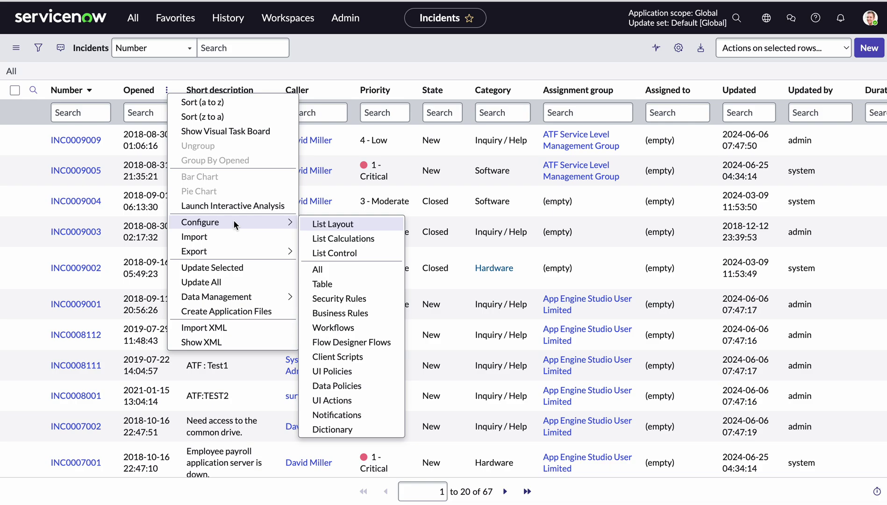
pyautogui.click(327, 282)
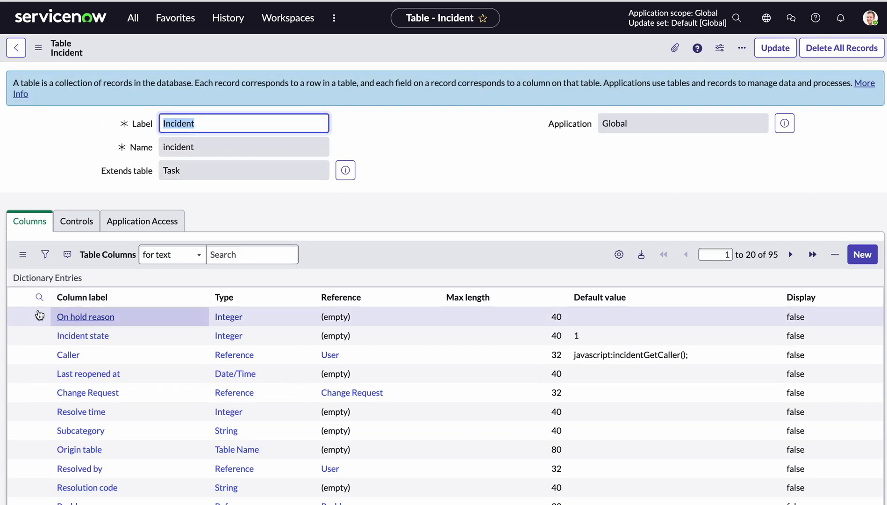
pyautogui.click(39, 297)
pyautogui.write('actual')
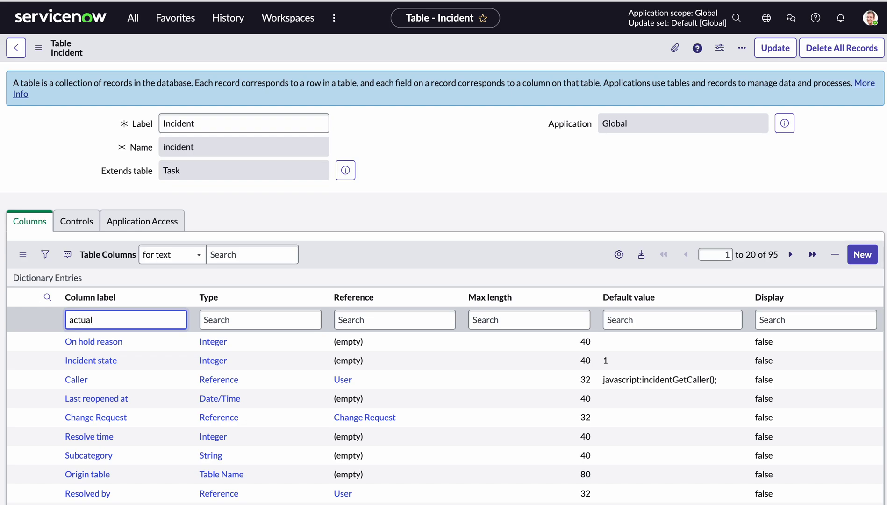
pyautogui.press('Return')
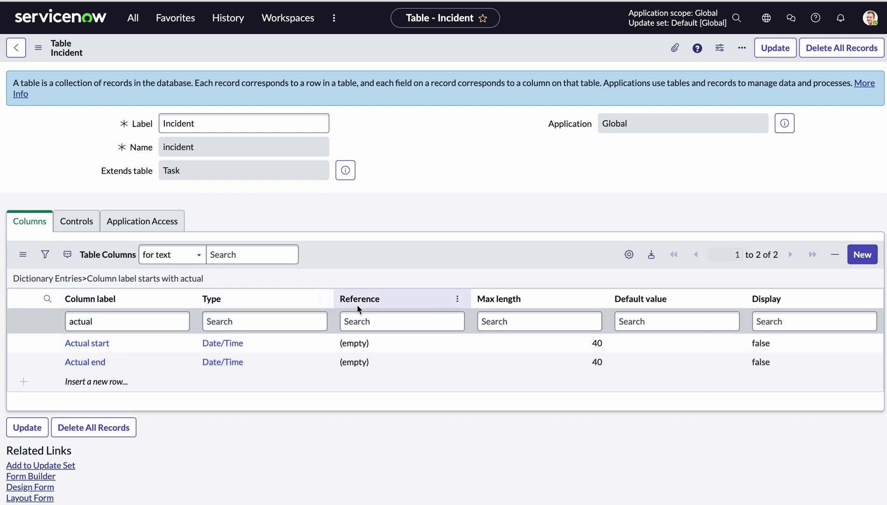
# Step: Add Column name as the first column of the table's columns list
pyautogui.click(629, 256)
pyautogui.click(286, 187)
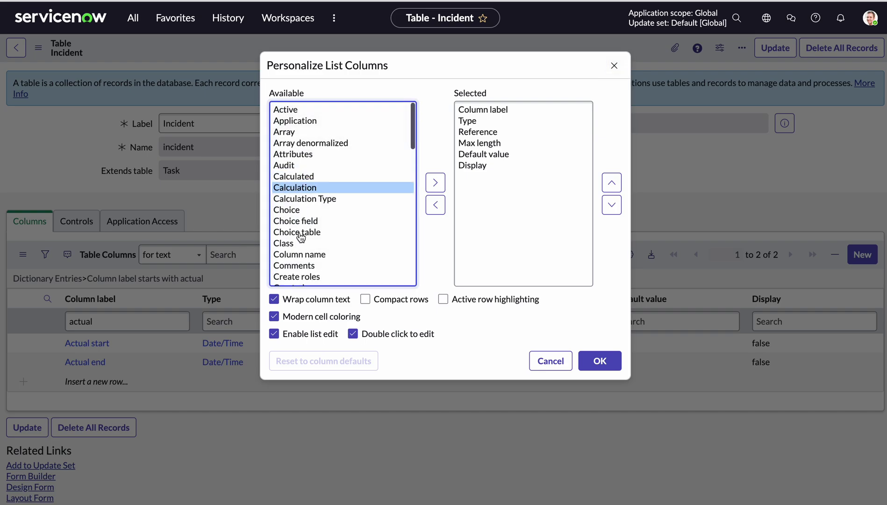
pyautogui.doubleClick(306, 254)
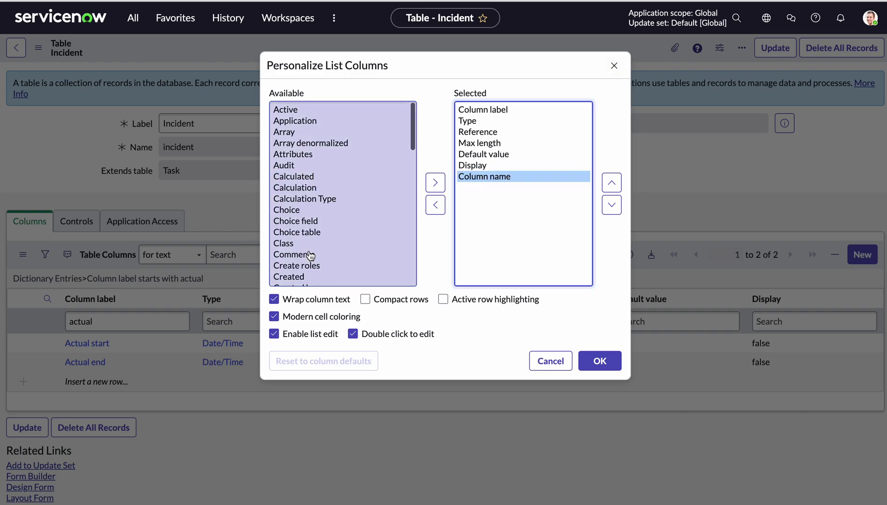
pyautogui.click(611, 182)
pyautogui.click(612, 182)
pyautogui.click(611, 182)
pyautogui.click(611, 183)
pyautogui.click(612, 182)
pyautogui.click(611, 182)
pyautogui.click(600, 361)
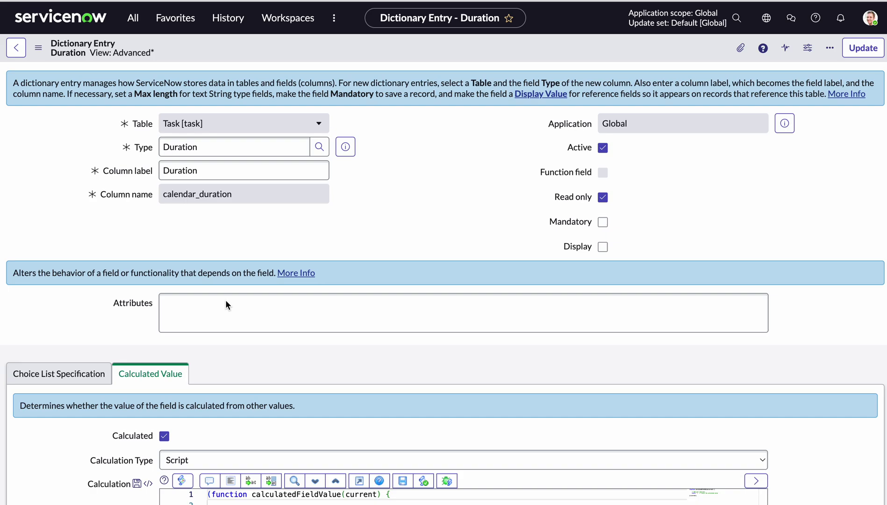
# Step: Scroll the Duration entry down to its Script calculation field
pyautogui.scroll(-4, 225, 305)
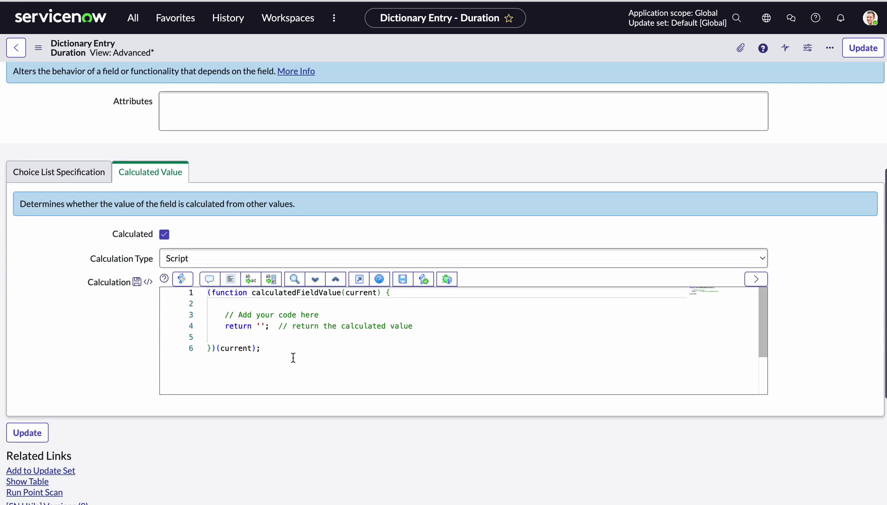